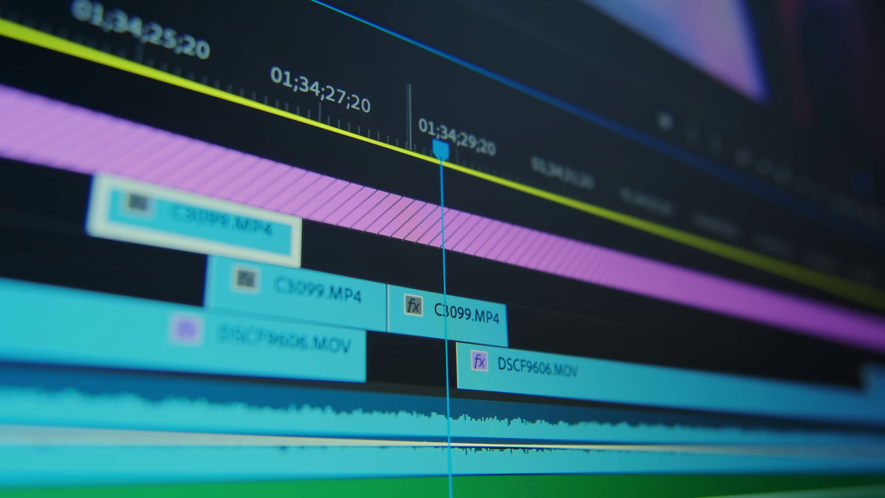
Launch the CapCut desktop app from its desktop shortcut
left_click_drag(517, 296, 509, 287)
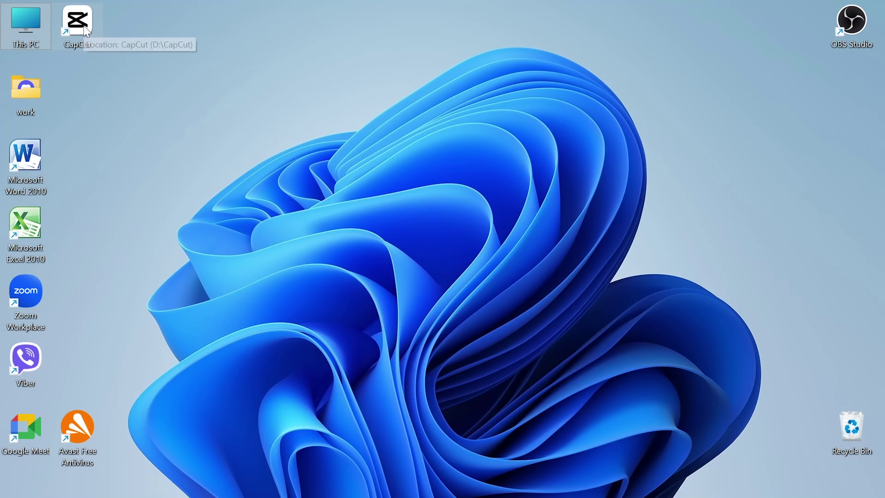
double_click(85, 30)
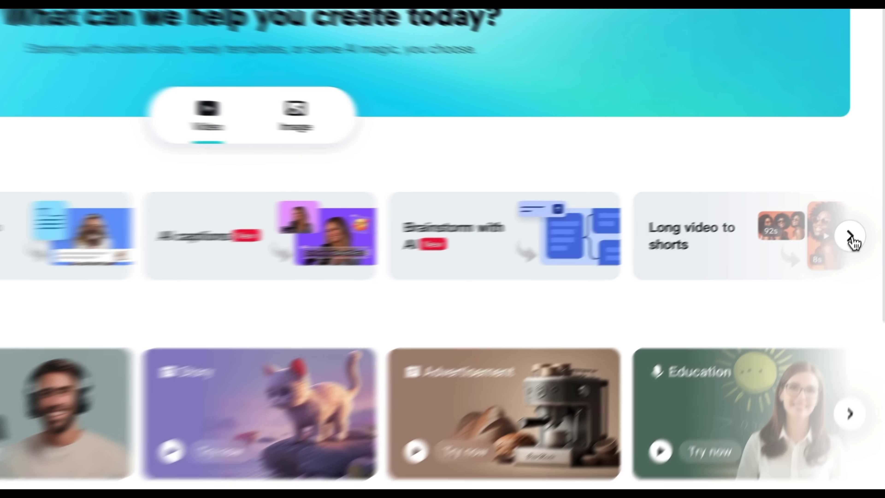
Page through the suggested tools, then visit capcut.com's desktop editor page and get its download
left_click(863, 209)
left_click(863, 209)
left_click(863, 209)
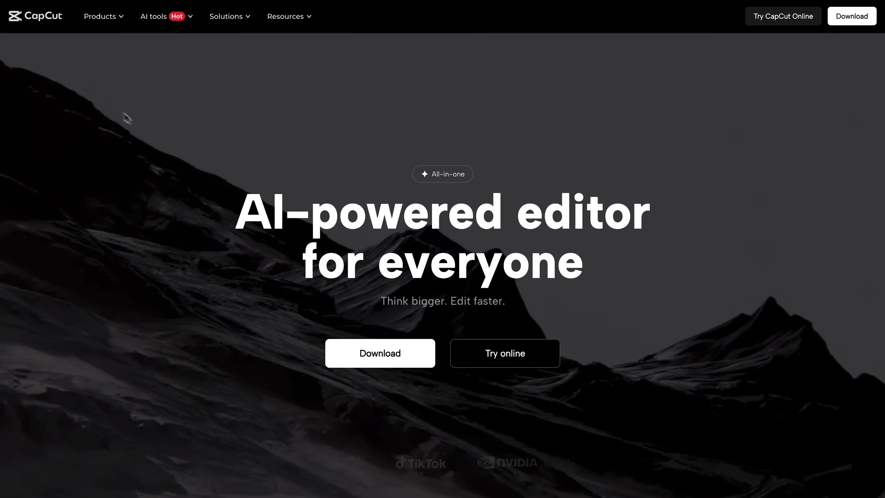
mouse_move(118, 19)
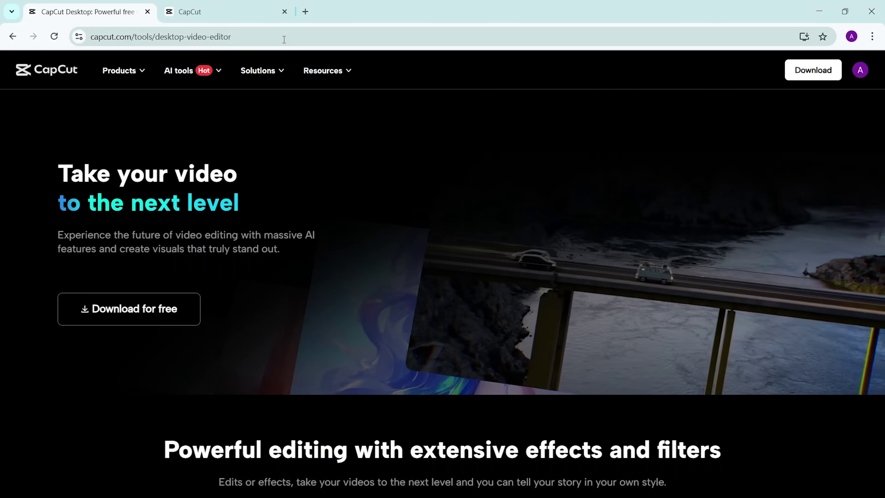
left_click(284, 39)
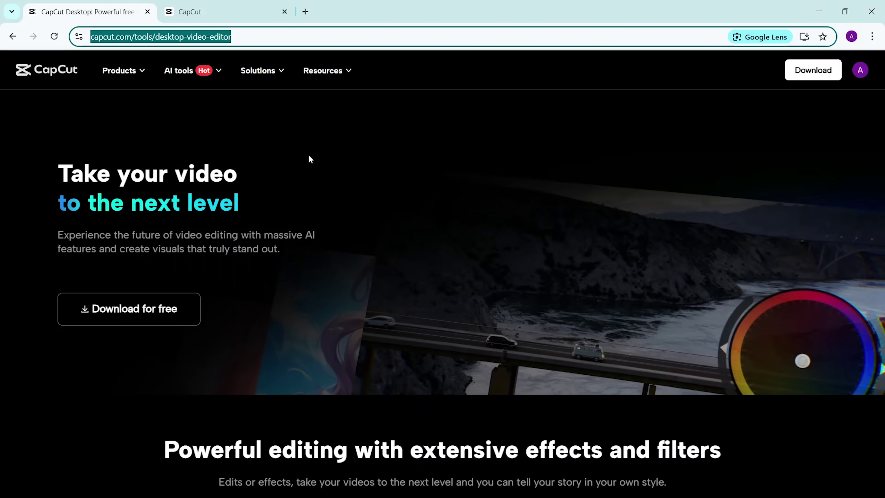
left_click(811, 72)
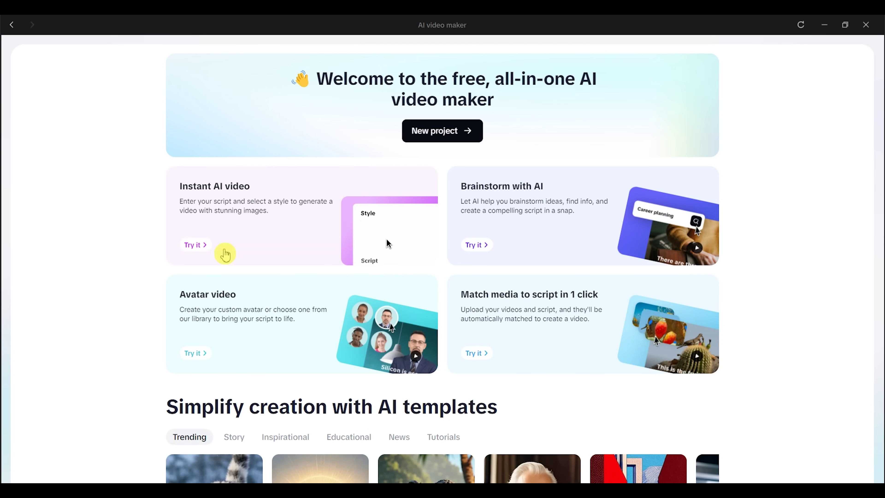
Start an Instant AI video with an AI-written script on 'how to focus while studying'
left_click(198, 245)
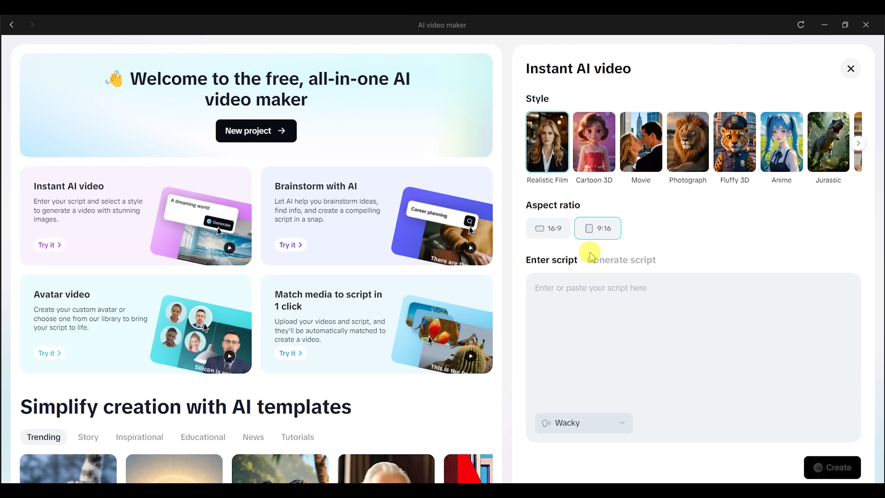
left_click(603, 265)
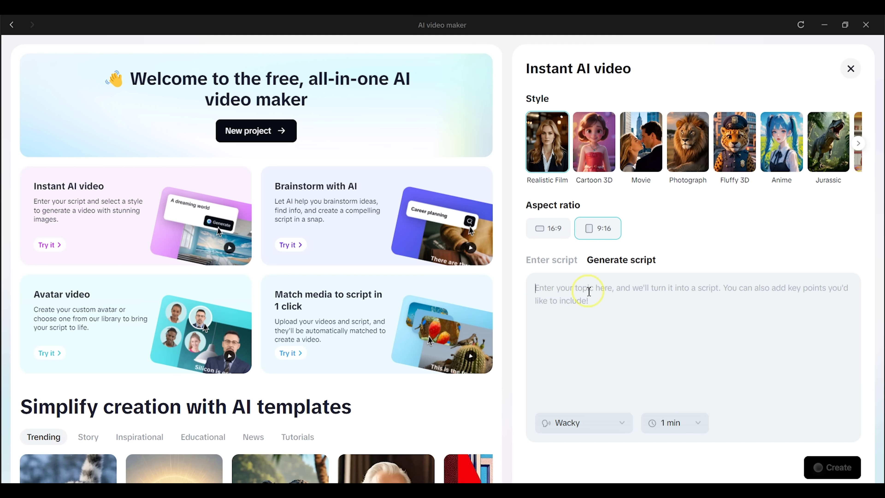
left_click(589, 291)
type("how to focus while studying")
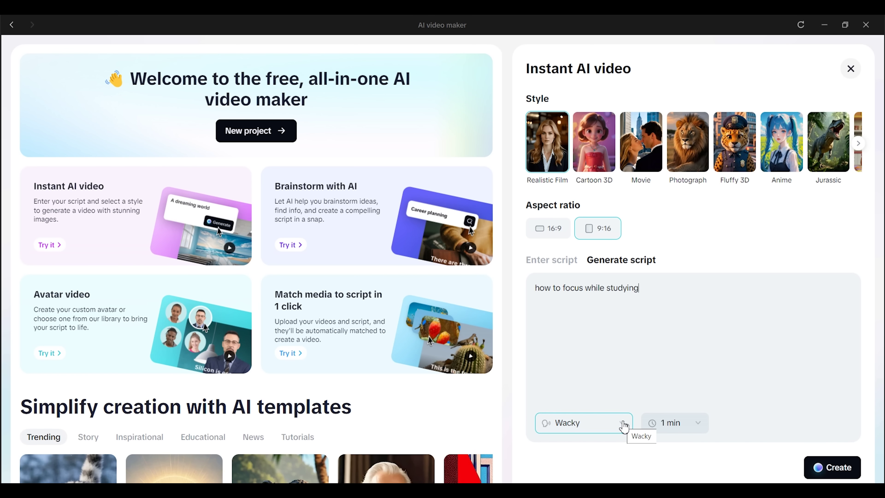
Pick the Queen narration voice, keep the 1 min length, and generate the 9:16 video
left_click(623, 426)
left_click(655, 337)
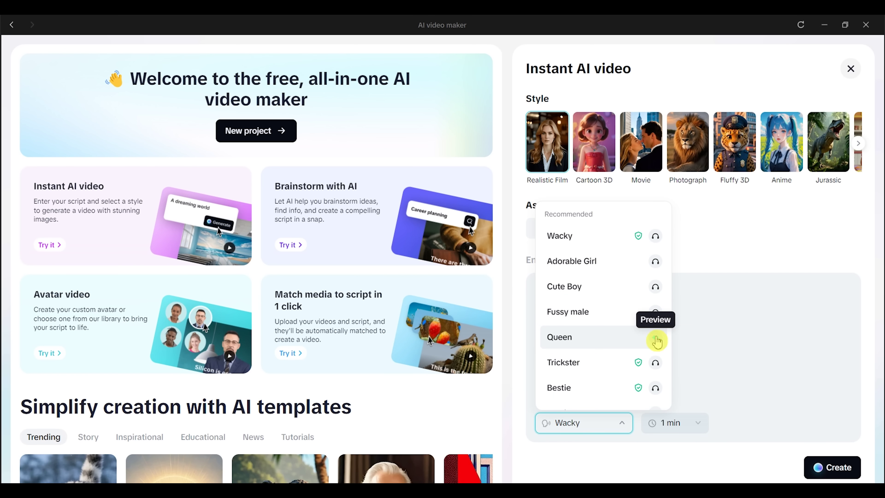
left_click(630, 340)
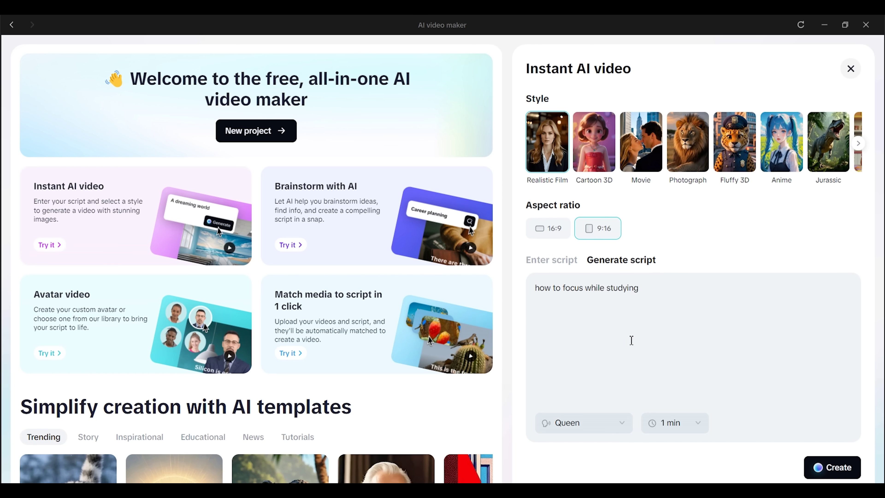
left_click(695, 424)
left_click(676, 324)
left_click(816, 466)
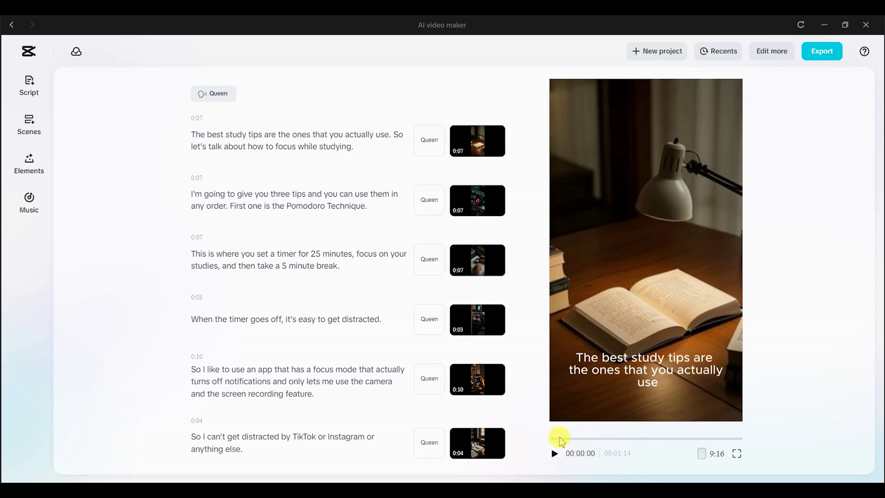
Play the study-tips preview, check the TikTok distraction scene, and scroll through every script scene
left_click(555, 453)
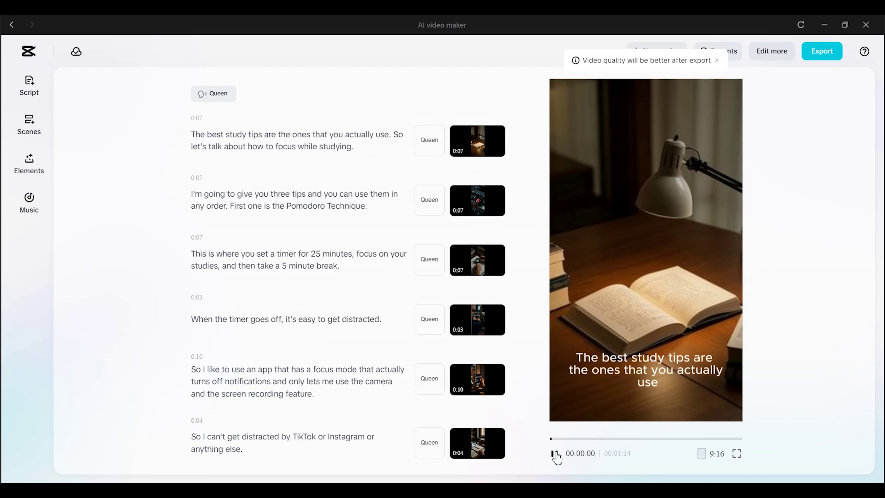
left_click(462, 453)
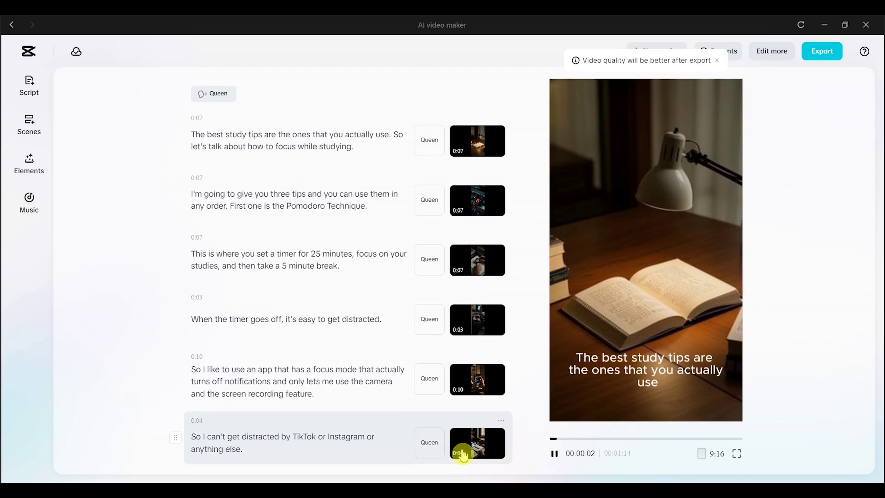
scroll(390, 425, "down", 3)
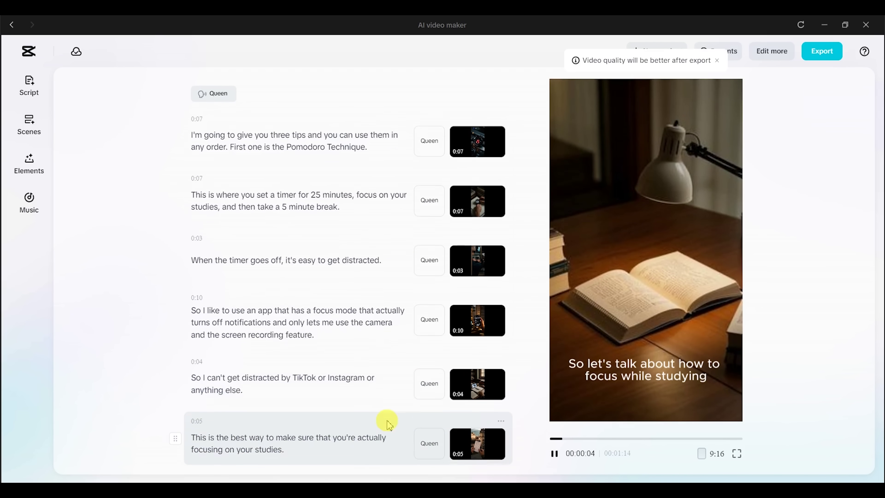
scroll(389, 425, "down", 5)
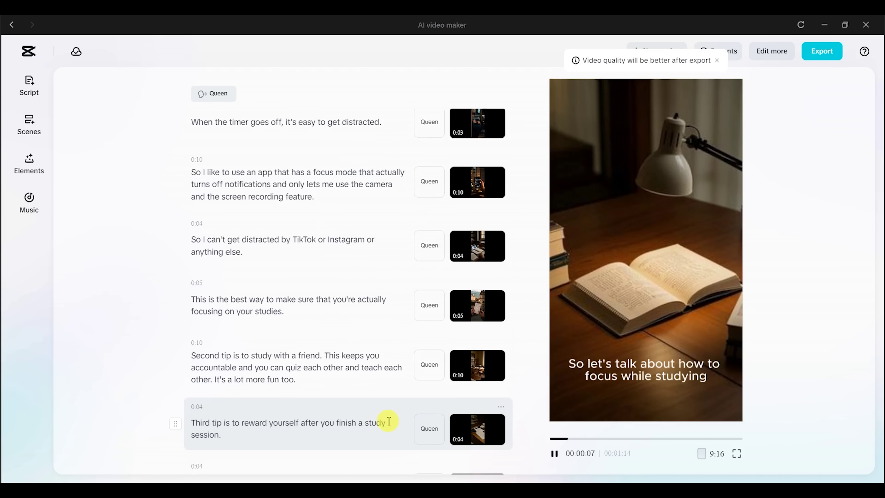
scroll(389, 421, "down", 1)
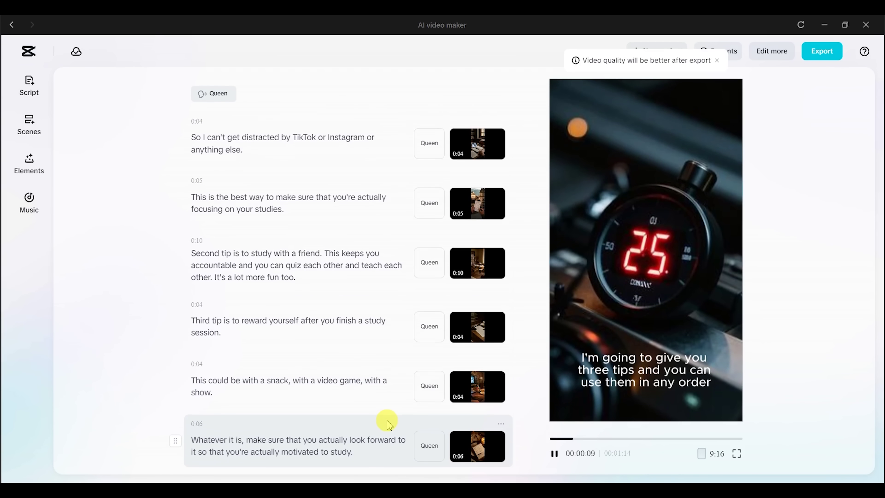
scroll(389, 424, "down", 1)
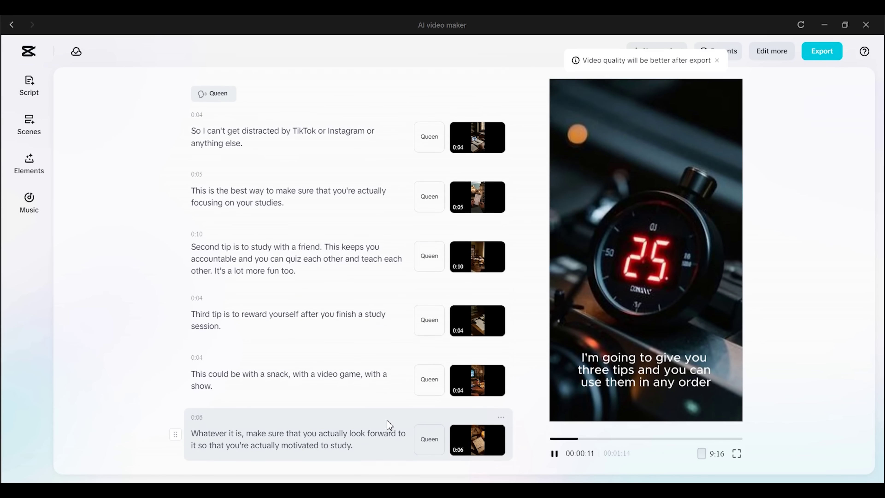
scroll(389, 424, "up", 9)
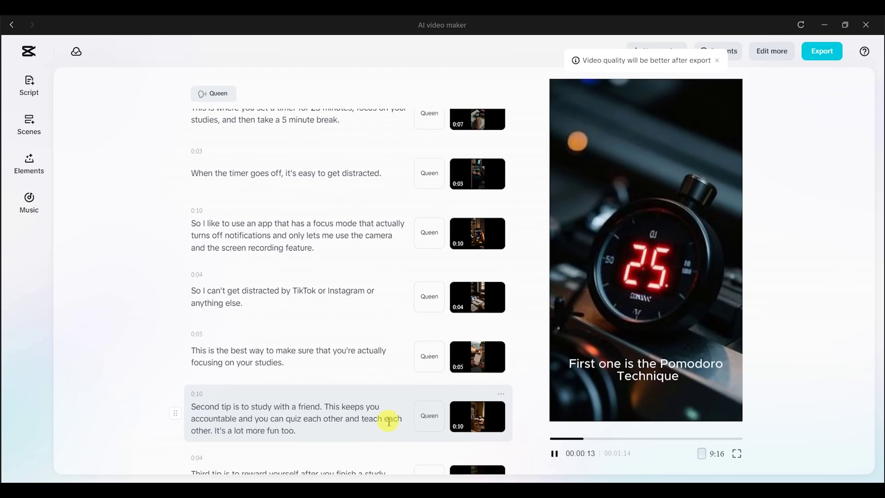
scroll(388, 421, "up", 1)
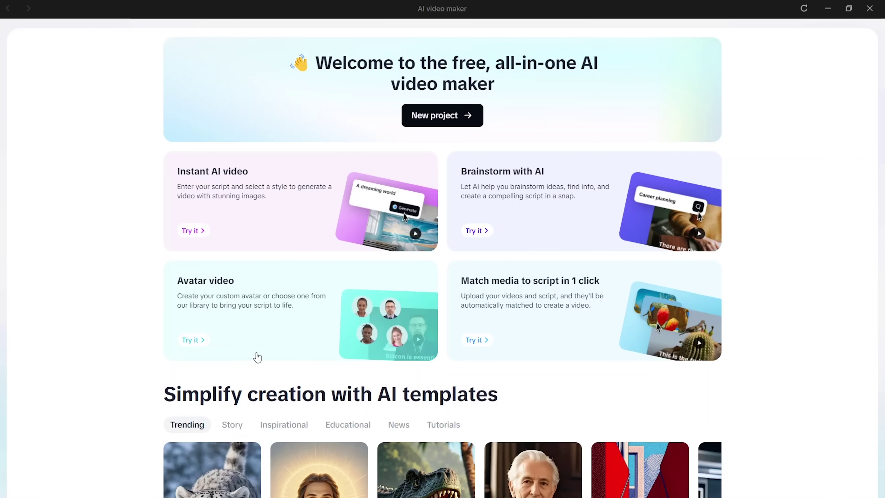
Open the Avatar video setup and look at, then dismiss, the custom avatar creator
left_click(199, 343)
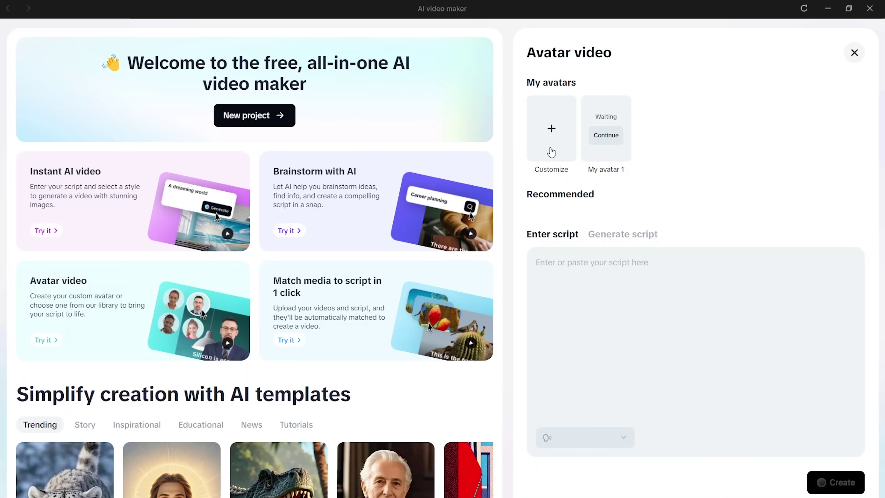
left_click(551, 152)
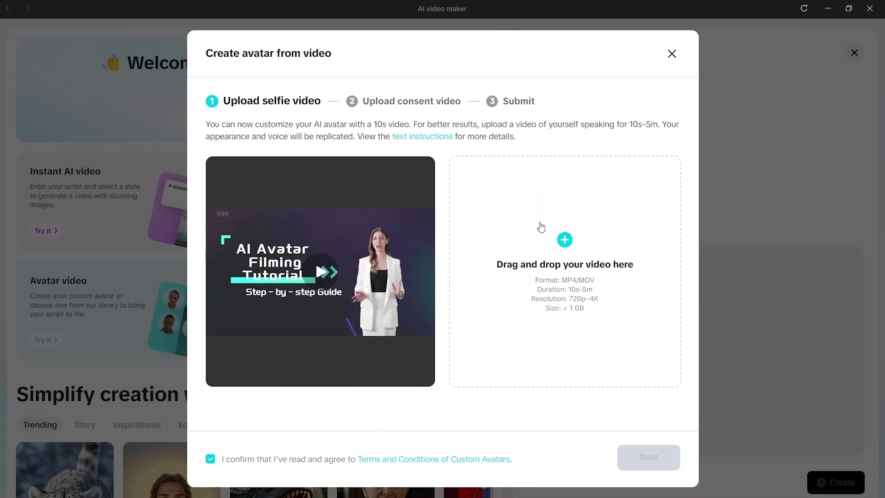
left_click(672, 54)
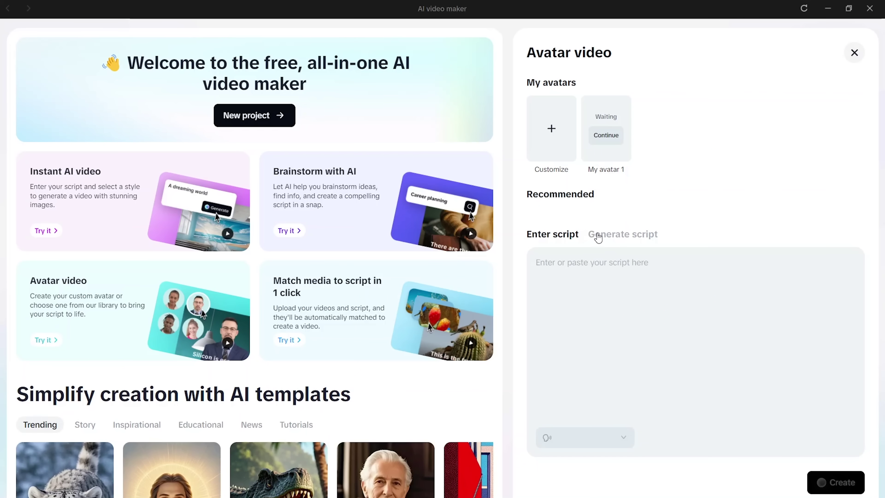
Set the avatar's voice to Cute Boy, switch to Generate script, and view Duration options
left_click(598, 236)
left_click(561, 239)
left_click(618, 438)
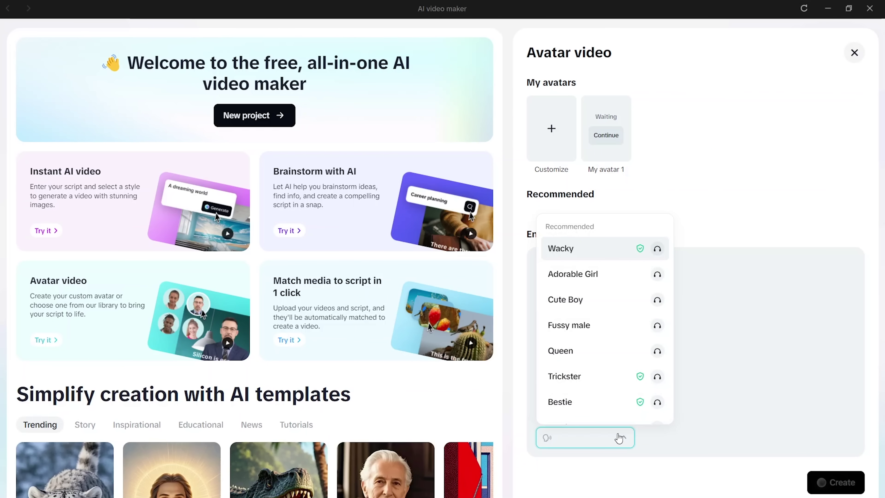
left_click(571, 299)
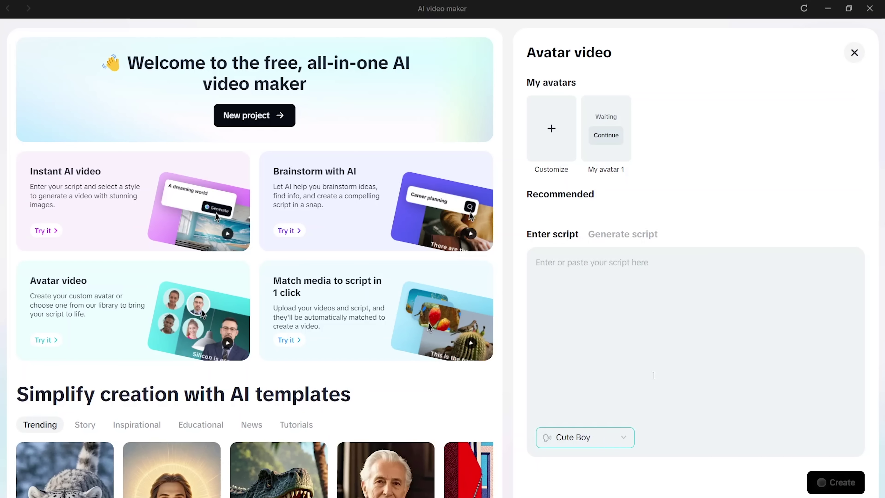
left_click(628, 239)
left_click(689, 438)
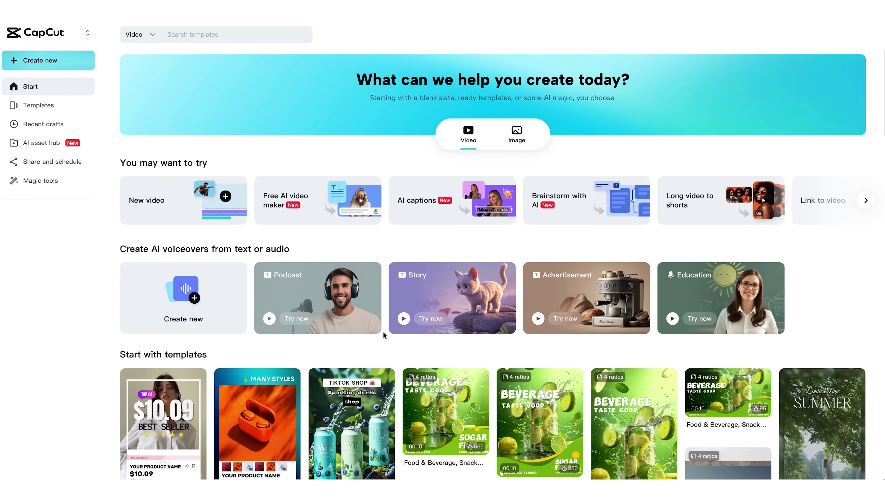
Scroll down through the Start with templates grid to the animal-facts sample script
scroll(382, 346, "down", 5)
scroll(381, 350, "down", 10)
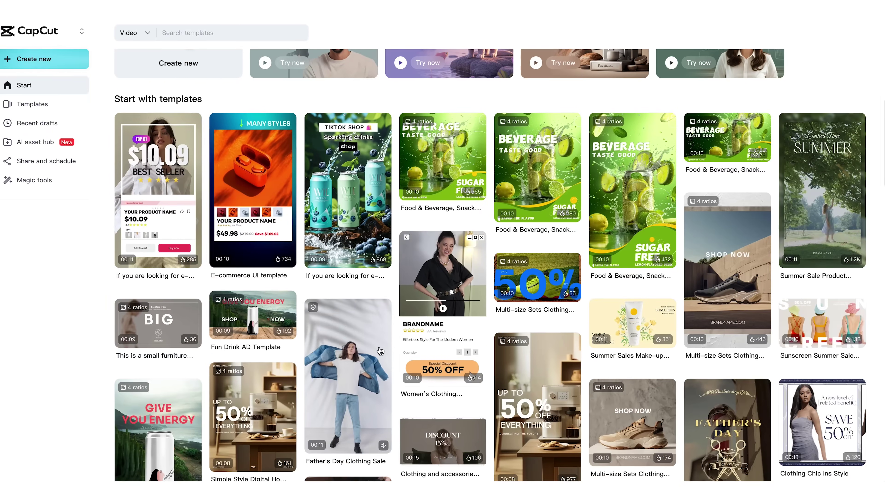
scroll(378, 351, "down", 2)
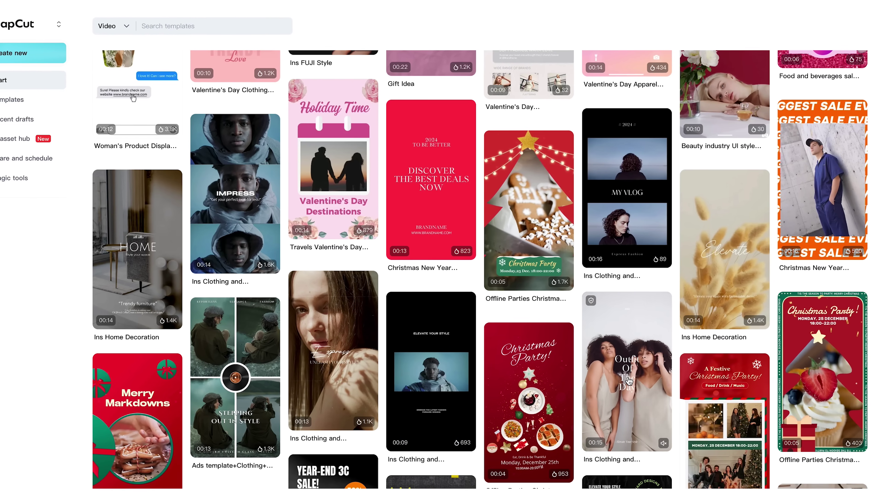
scroll(629, 382, "down", 10)
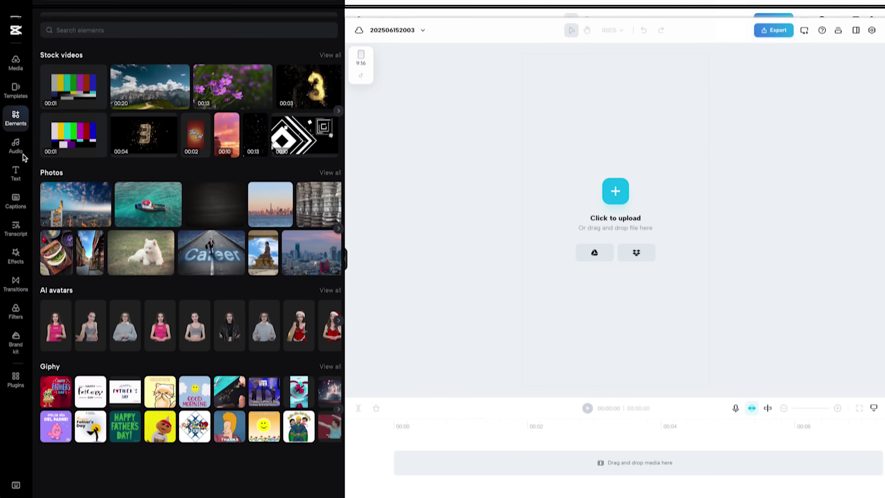
Browse the editor's Music library, expanding and scrolling its categories
left_click(13, 139)
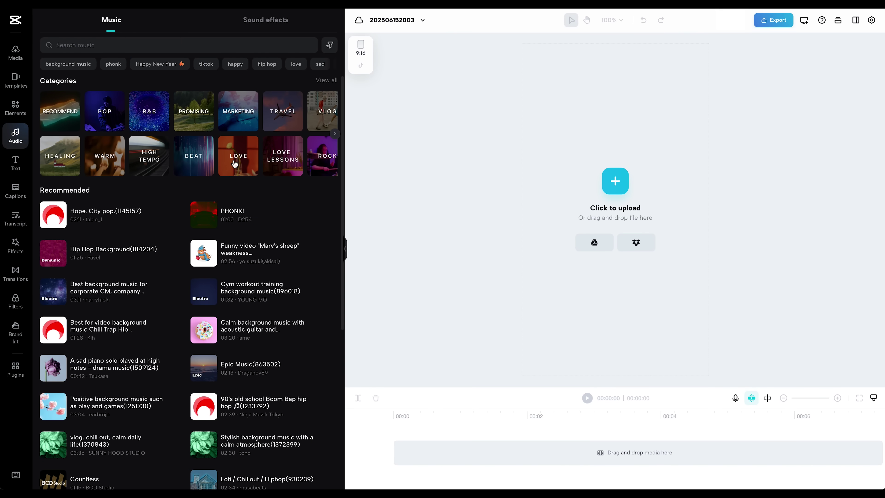
left_click(334, 134)
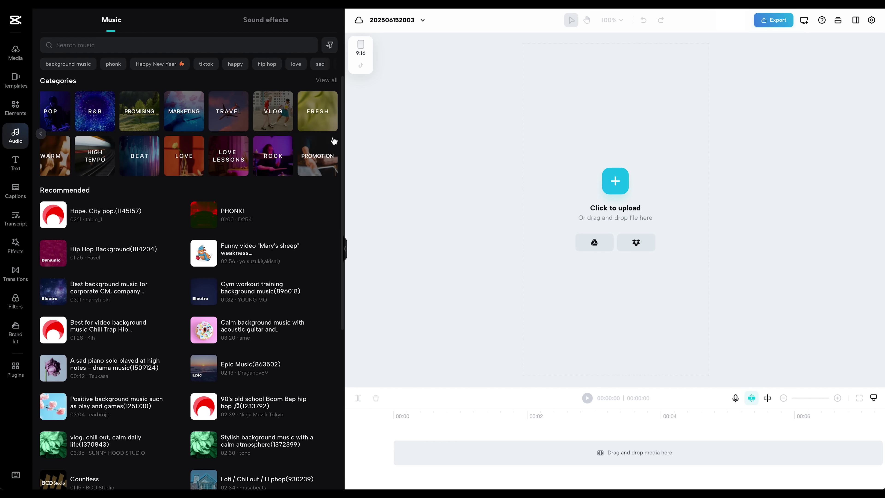
scroll(163, 415, "down", 3)
scroll(158, 419, "down", 5)
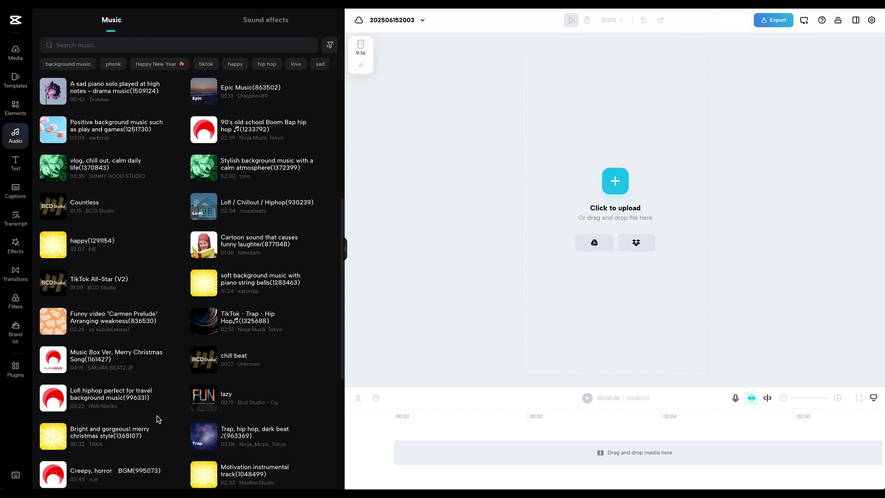
List 'boom' explosion clips in Sound effects, then bring up the text template library
left_click(252, 23)
scroll(178, 202, "up", 6)
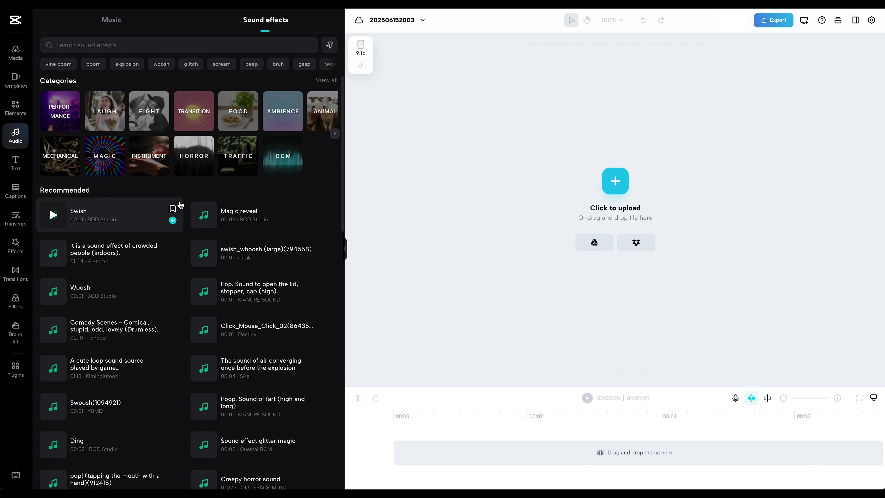
left_click(93, 64)
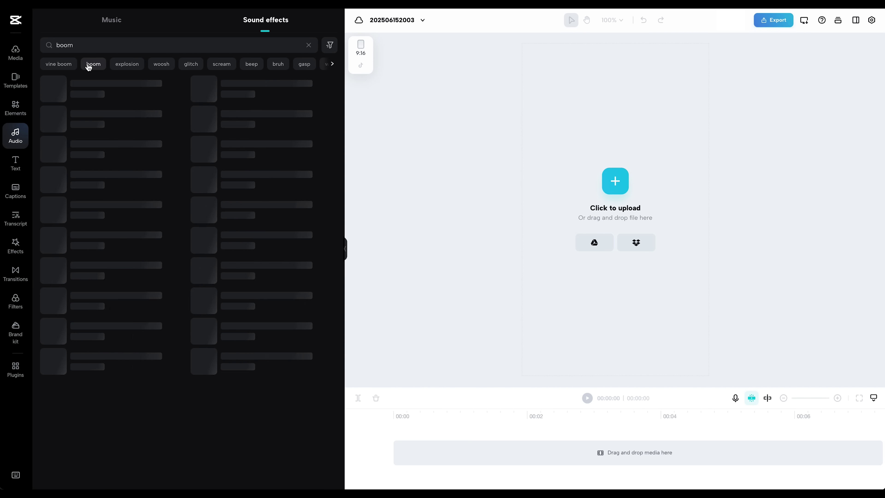
left_click(13, 169)
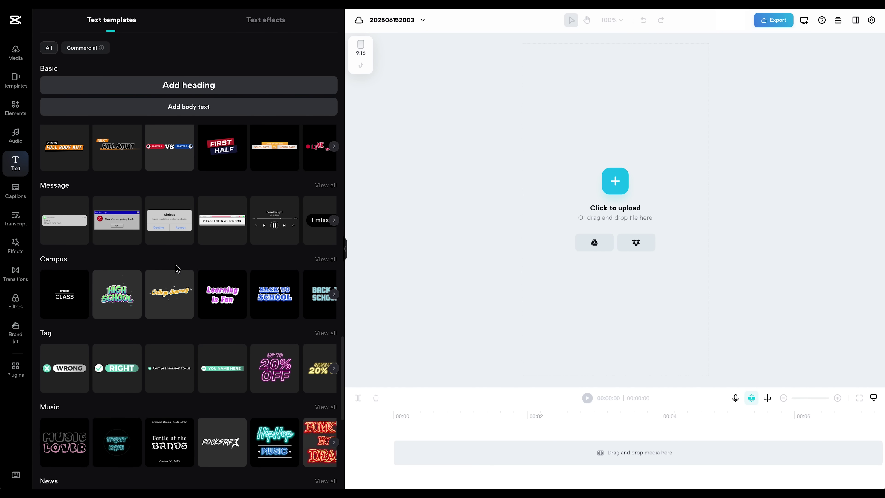
Scroll the text templates, then view the ART text effects grouped under Red, Blue, Green and Pink
scroll(168, 297, "down", 8)
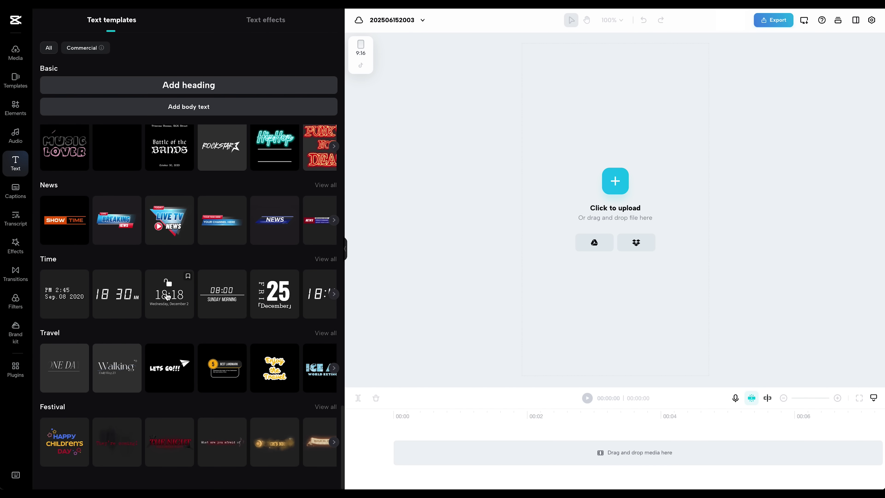
scroll(168, 296, "up", 6)
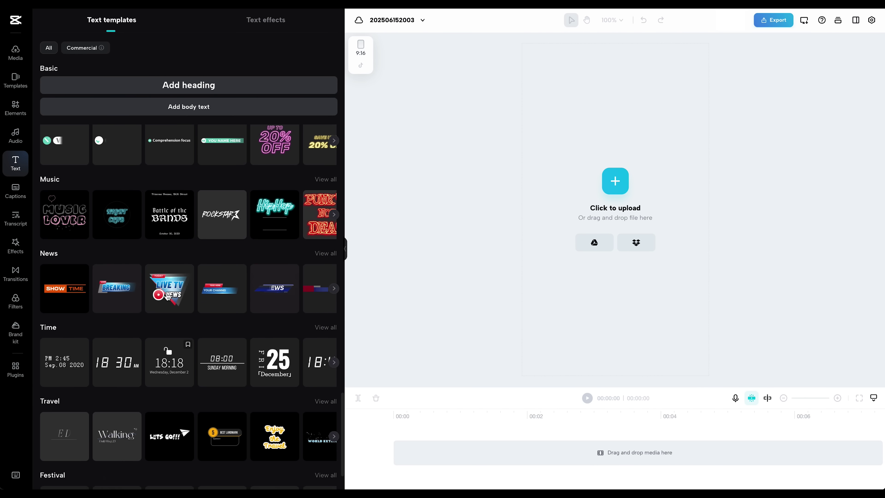
scroll(167, 296, "up", 15)
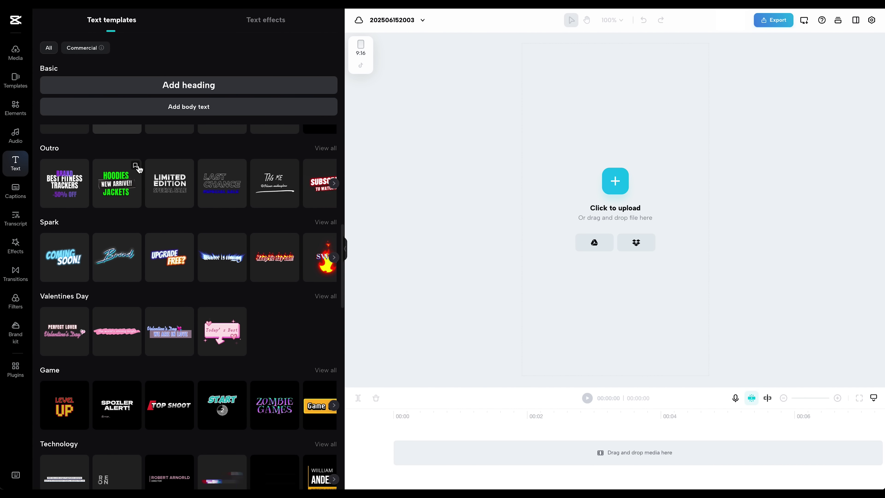
left_click(262, 31)
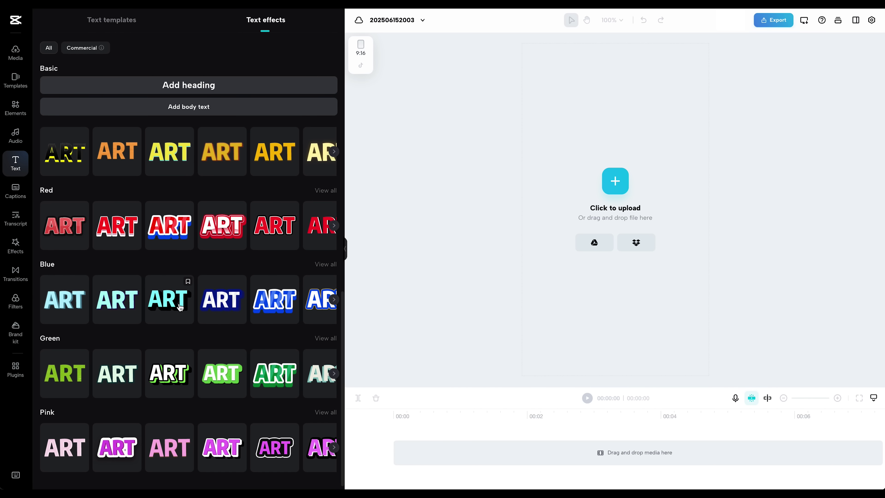
scroll(180, 307, "down", 1)
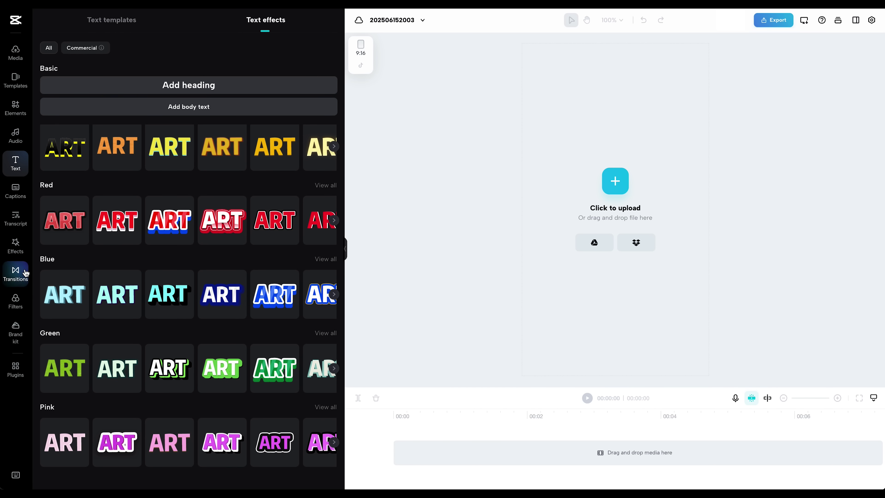
Browse zoom lens and zoom out effects, then enter 'how to focus while studying' as the brainstorm topic
left_click(16, 245)
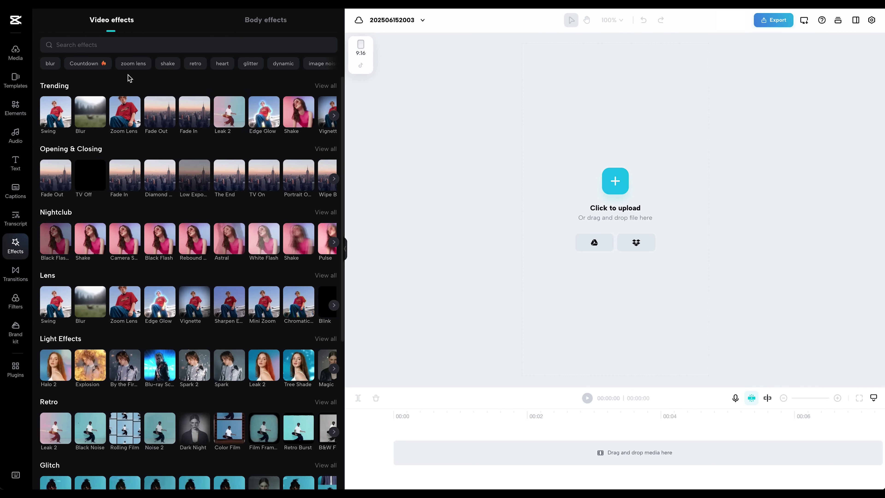
left_click(137, 67)
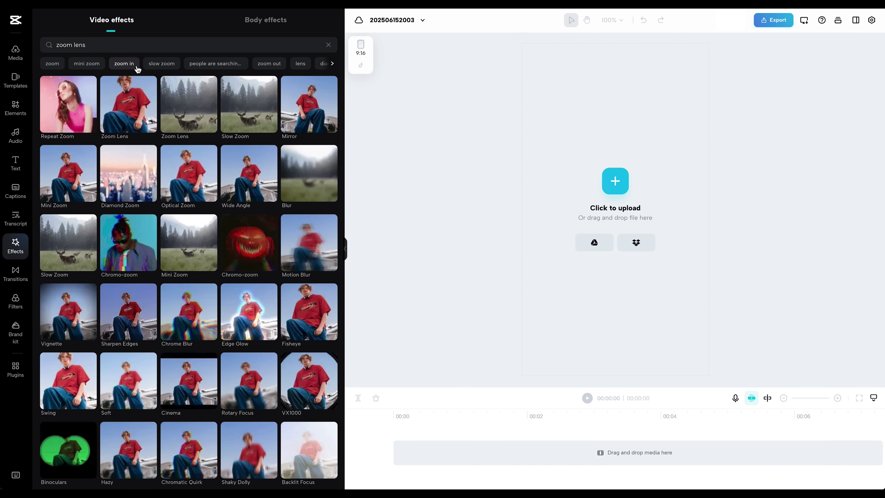
left_click(269, 64)
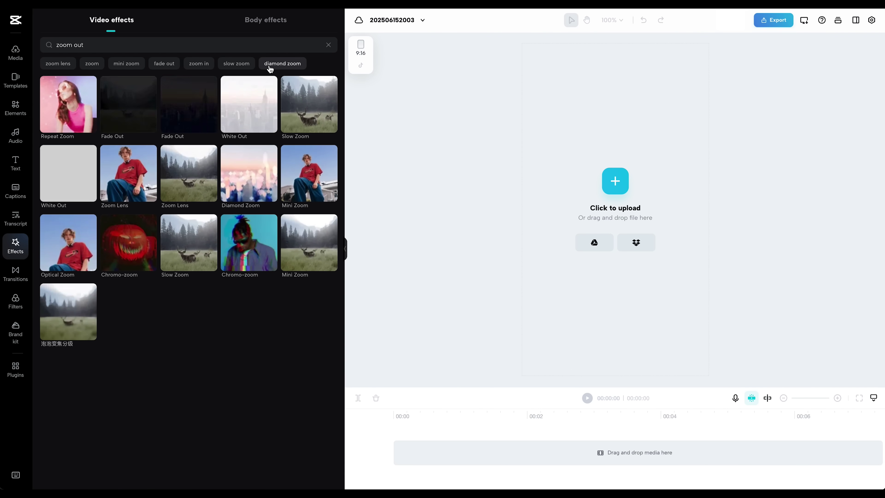
left_click(472, 259)
type("ho")
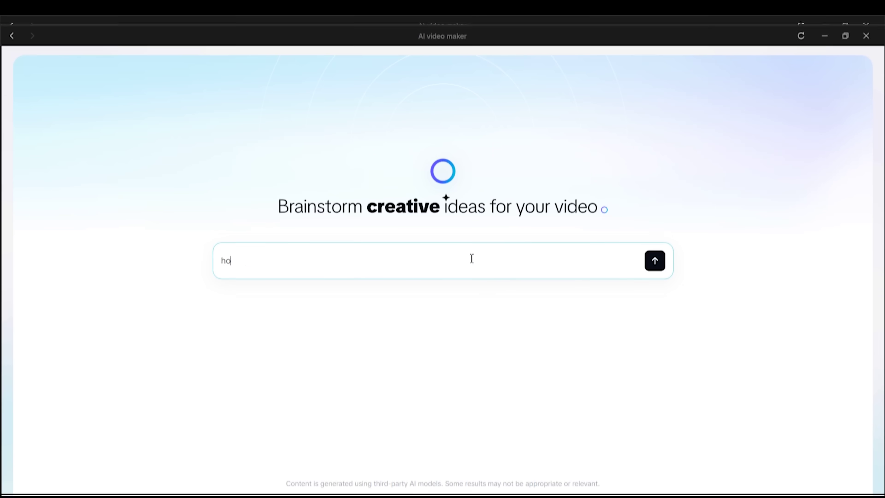
type("w to focus while studying")
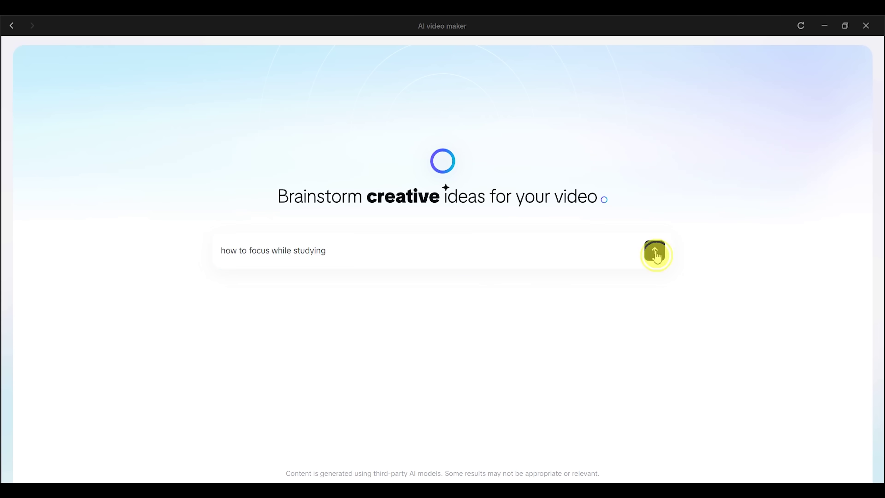
Generate study-focus ideas, then explore the first topic and 'Set specific goals and deadlines' to Depth 2
left_click(655, 254)
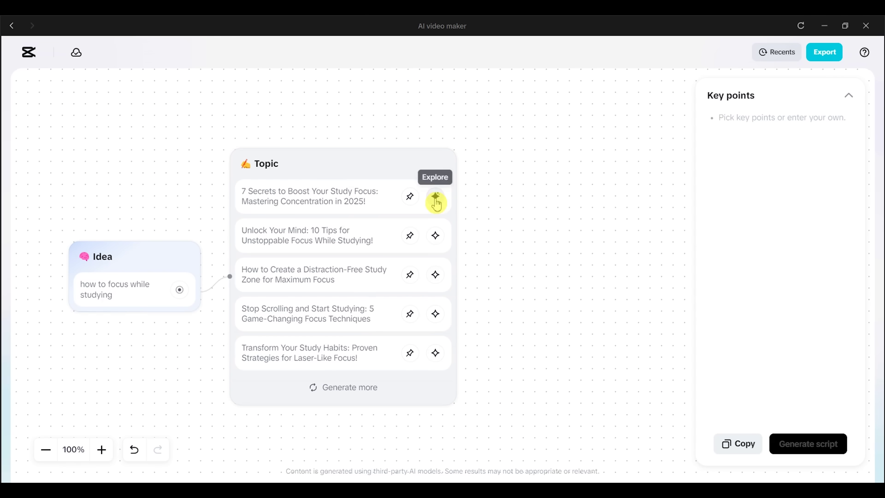
left_click(435, 202)
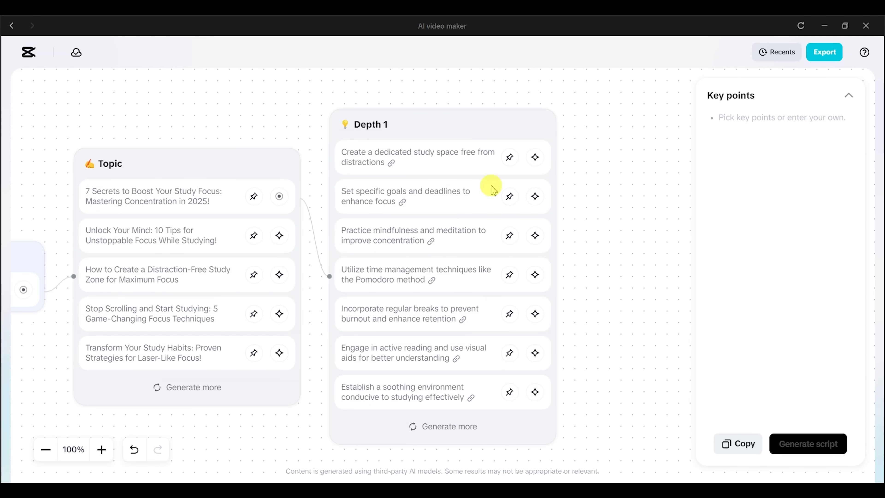
left_click(536, 197)
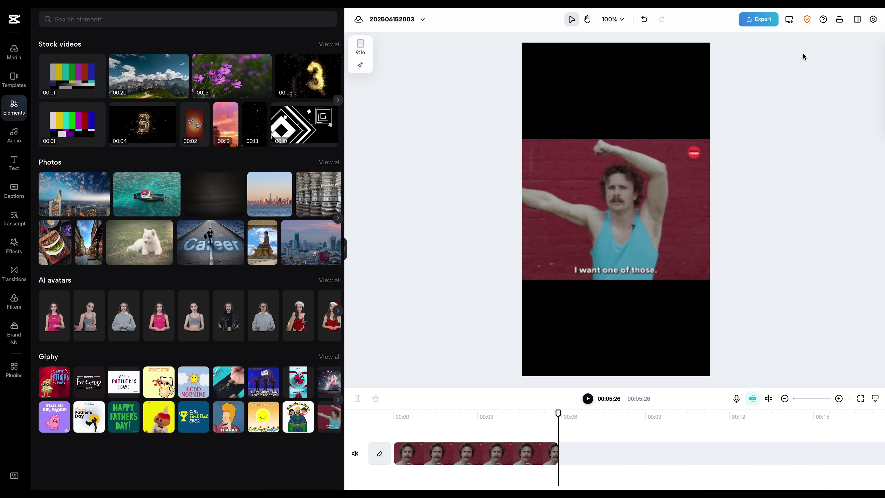
Open the Export panel and reveal the SRT and TXT caption download options
left_click(759, 22)
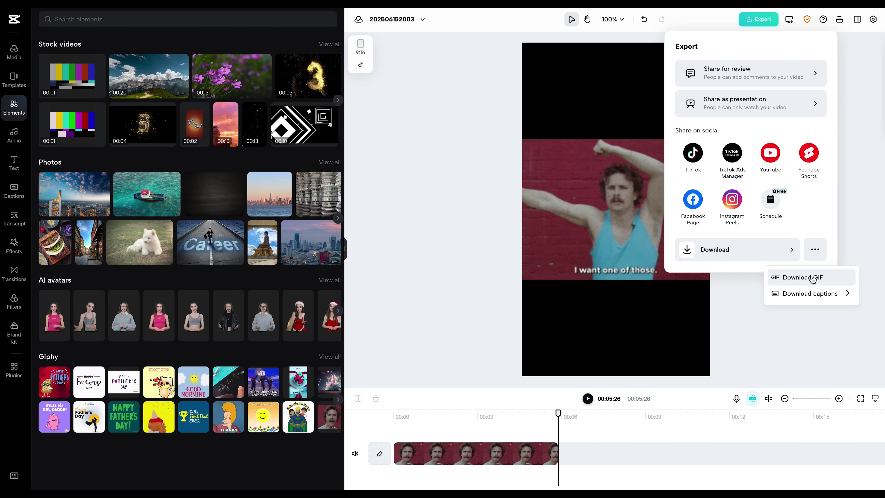
mouse_move(813, 299)
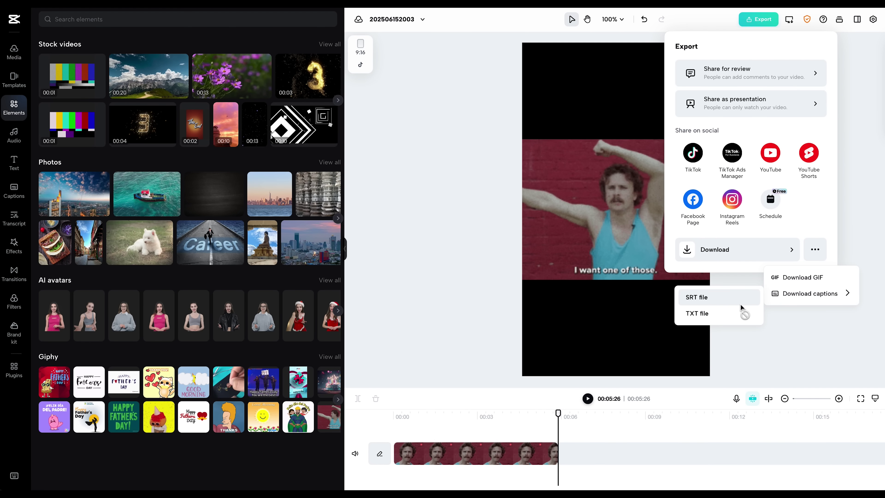